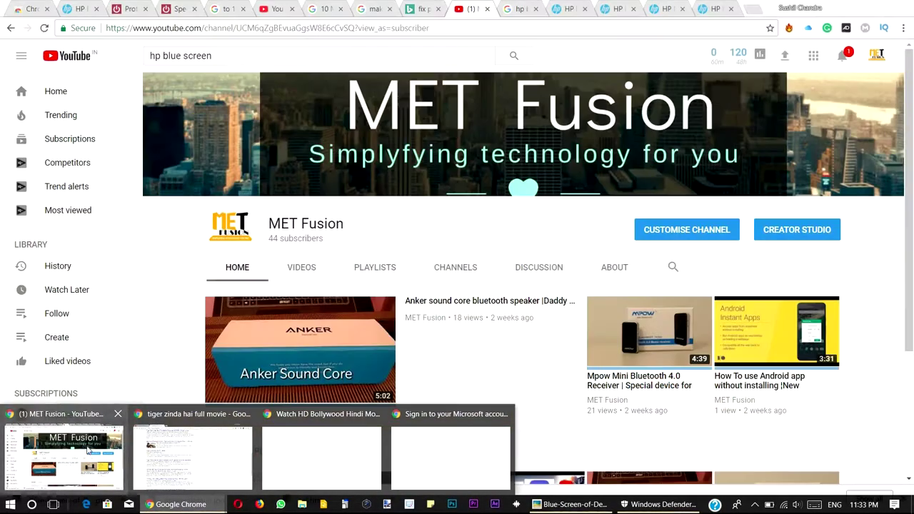
Step: Bring the Chrome window showing the MET Fusion YouTube channel to the front
left_click(88, 450)
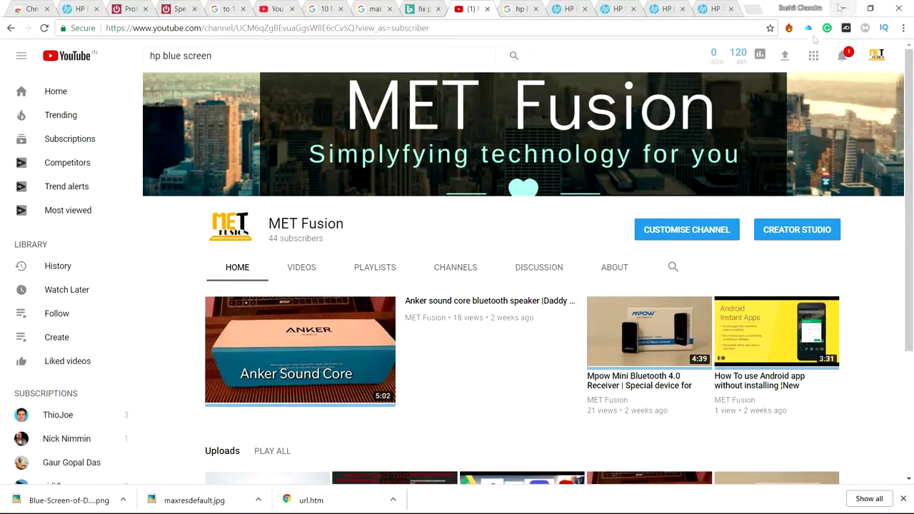
Step: Minimize Google Chrome so the Windows 10 desktop and its icons are visible
left_click(841, 8)
left_click(575, 504)
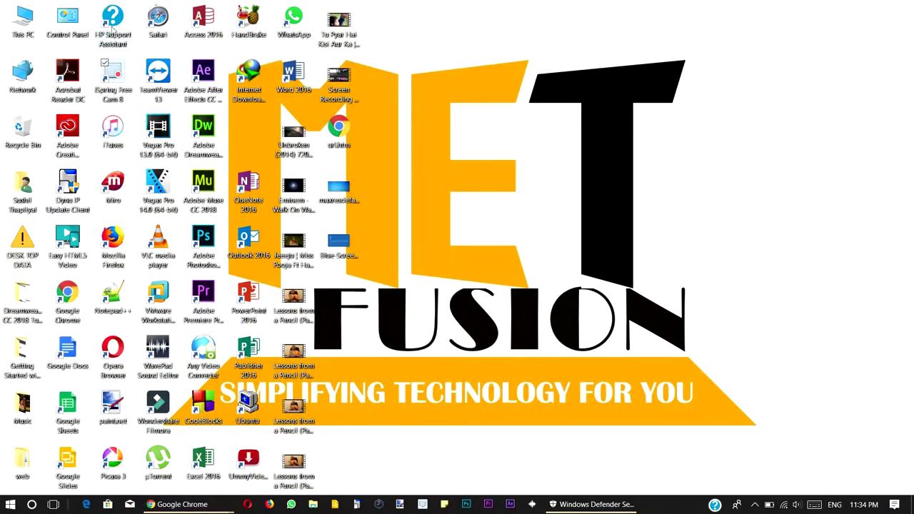
Step: Open Control Panel's Programs and Features and scroll through the 87 installed programs (17.1 GB)
double_click(64, 22)
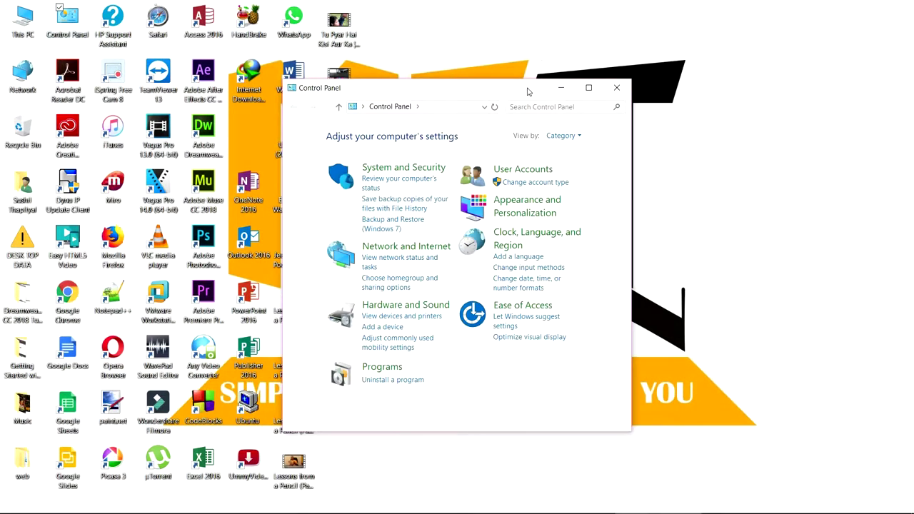
left_click(589, 87)
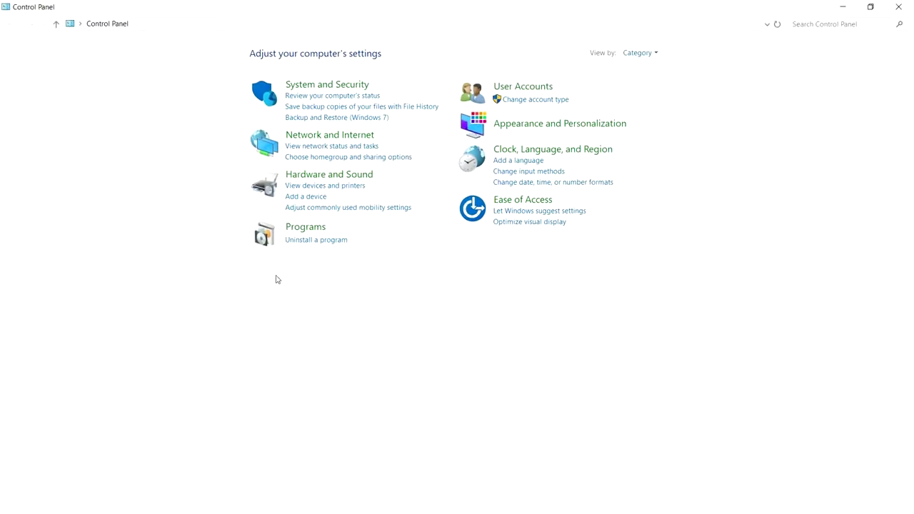
left_click(306, 246)
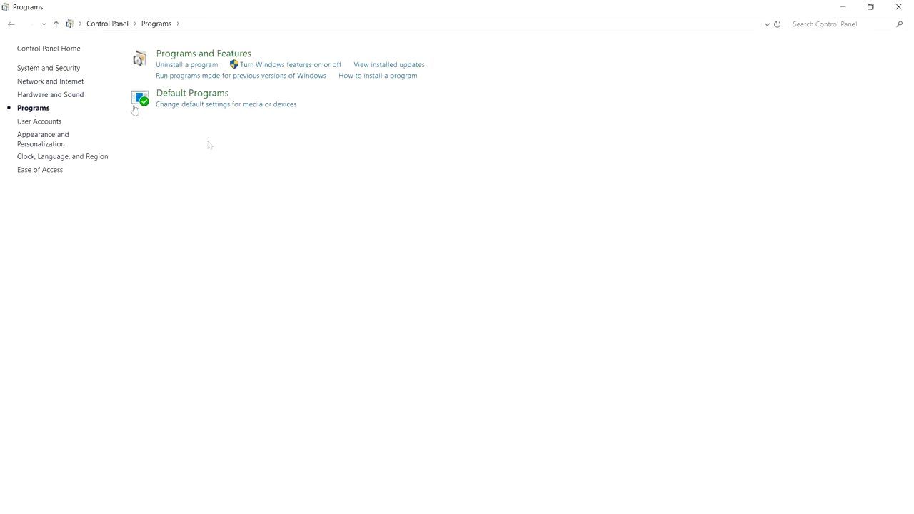
left_click(187, 66)
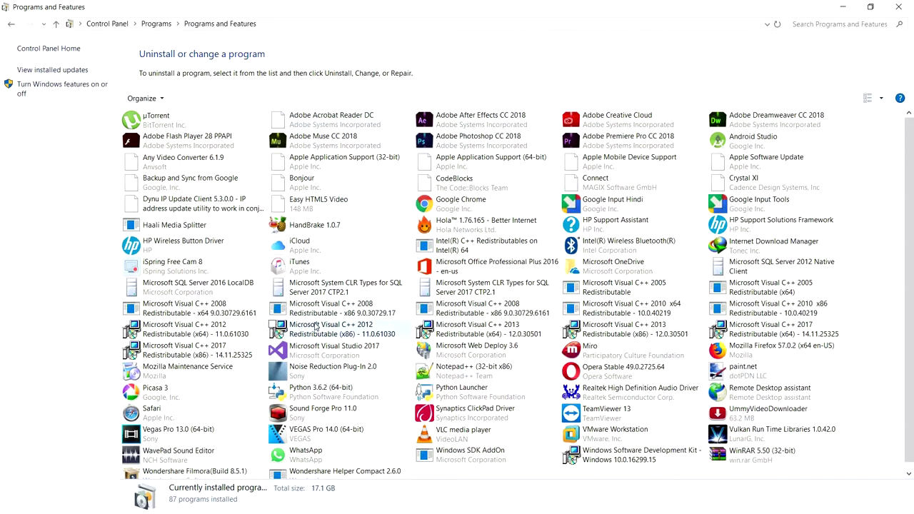
scroll(525, 305, "down", 1)
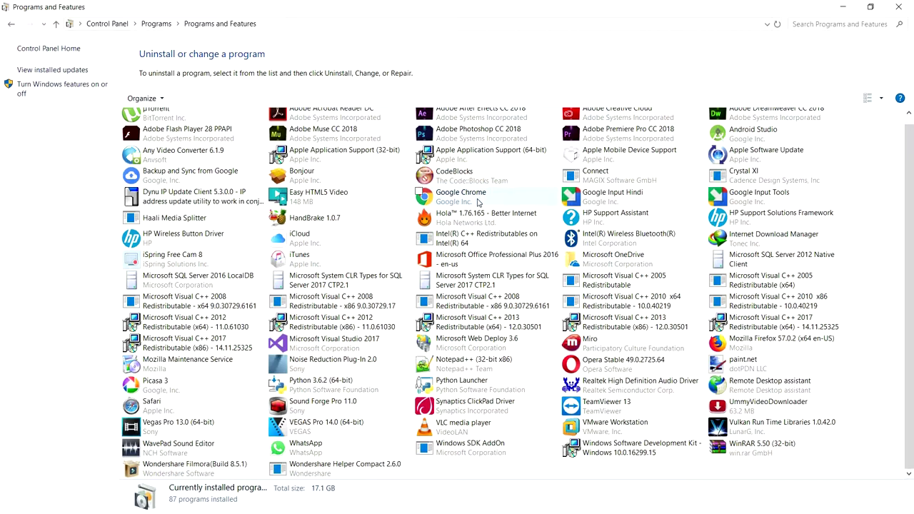
scroll(453, 205, "up", 1)
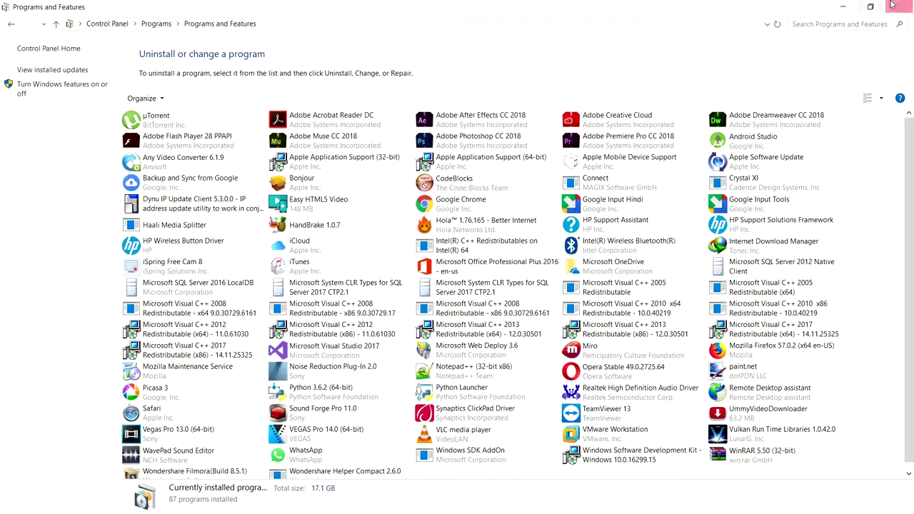
Step: Close the programs list and open Device Manager maximized
left_click(897, 7)
left_click(10, 504)
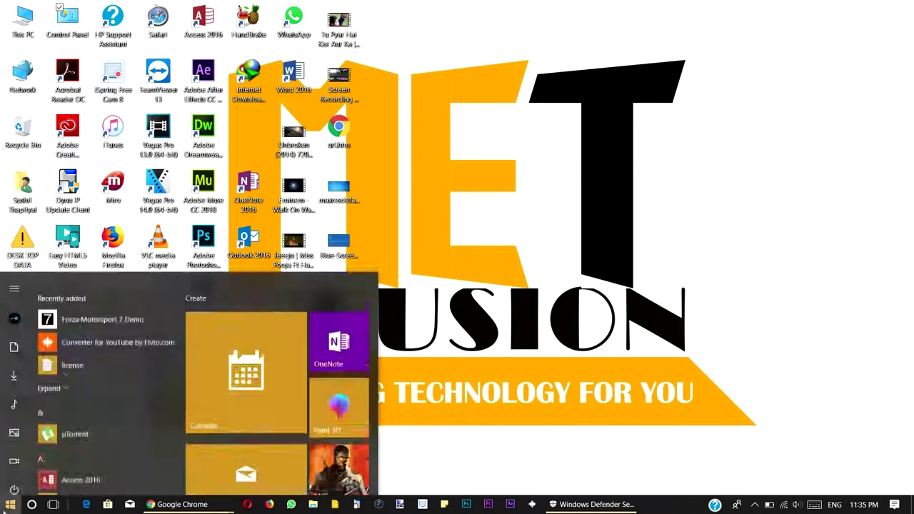
type("de")
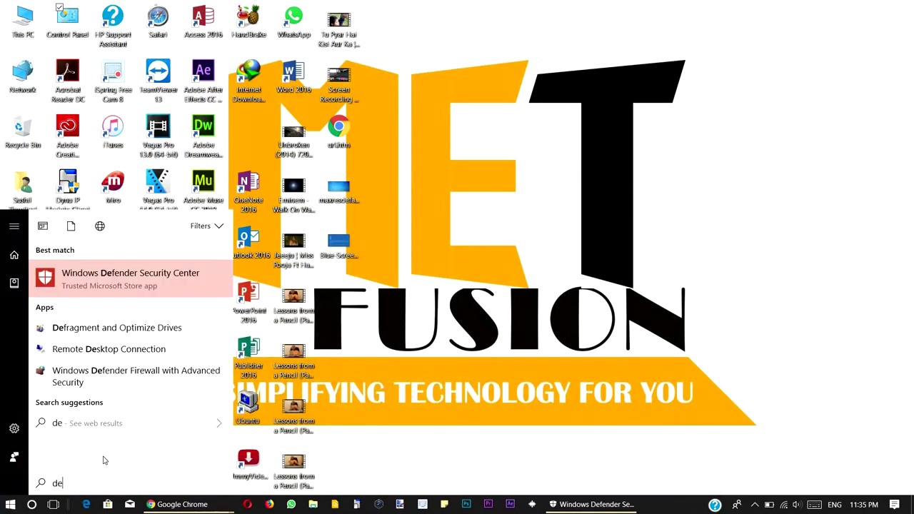
type("vic")
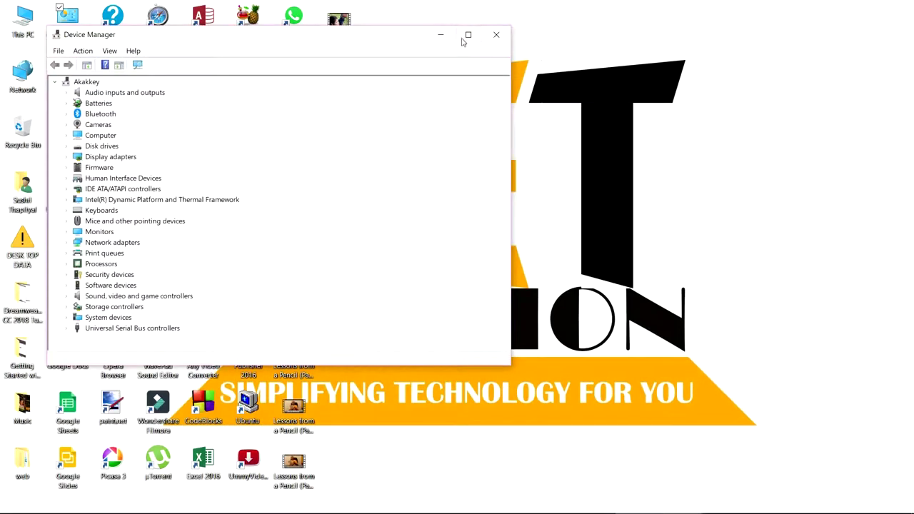
left_click(468, 34)
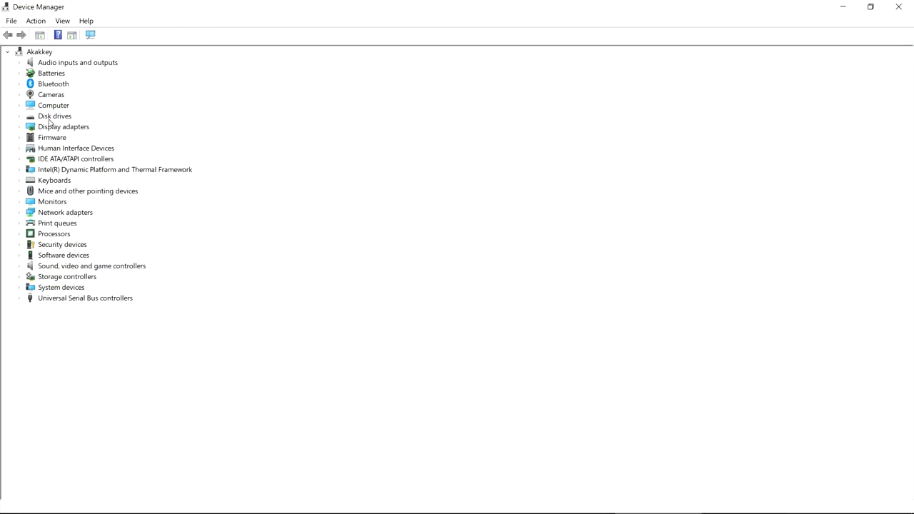
Step: Expand Display adapters, uninstall the NVIDIA GeForce 940MX, and select Intel(R) HD Graphics 620
left_click(48, 128)
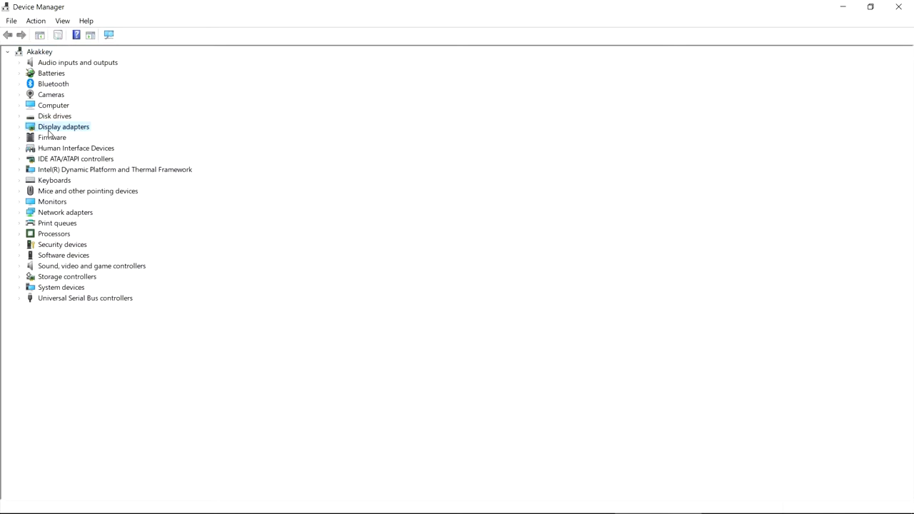
double_click(49, 129)
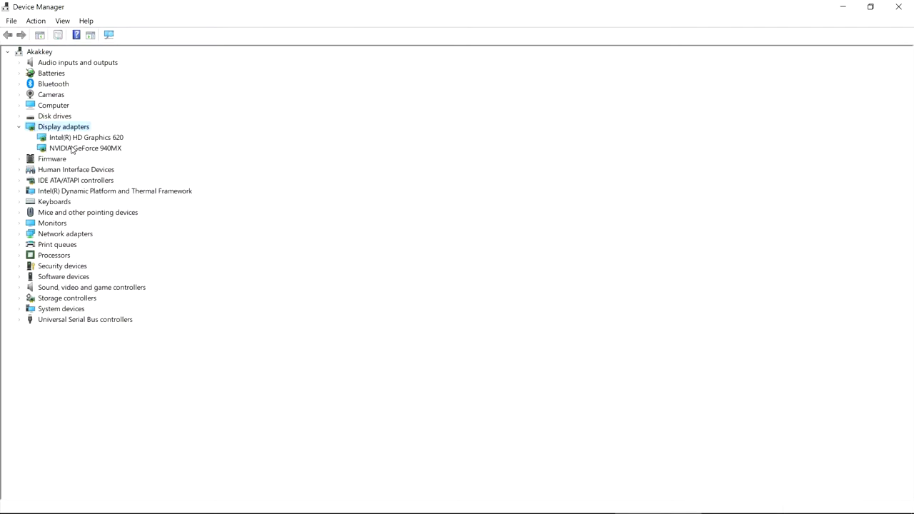
left_click(74, 150)
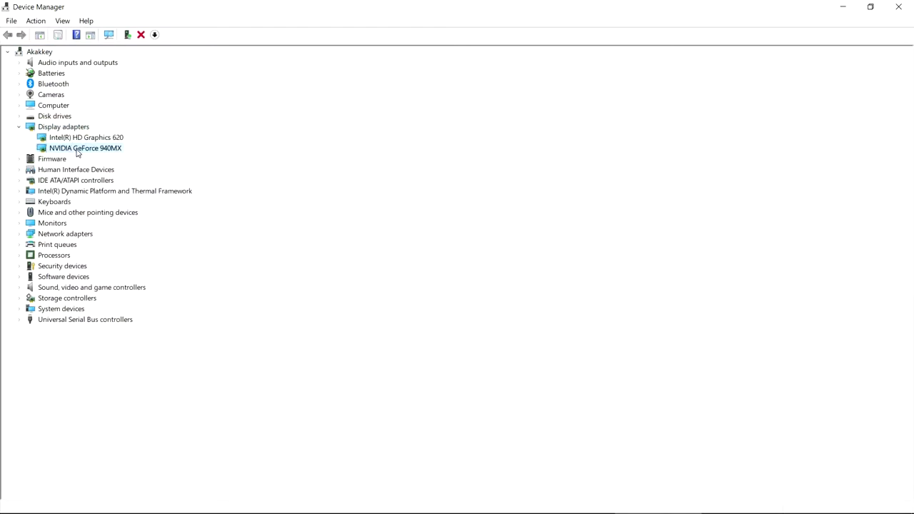
right_click(77, 151)
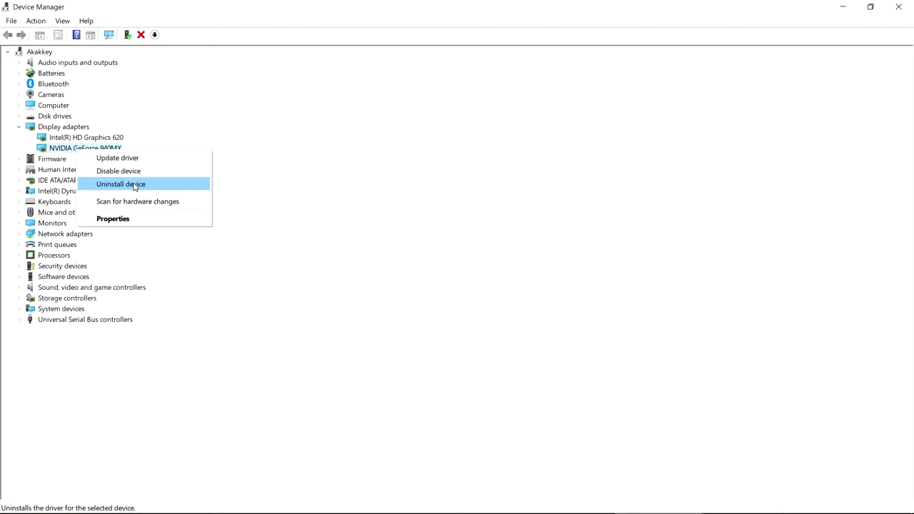
left_click(147, 127)
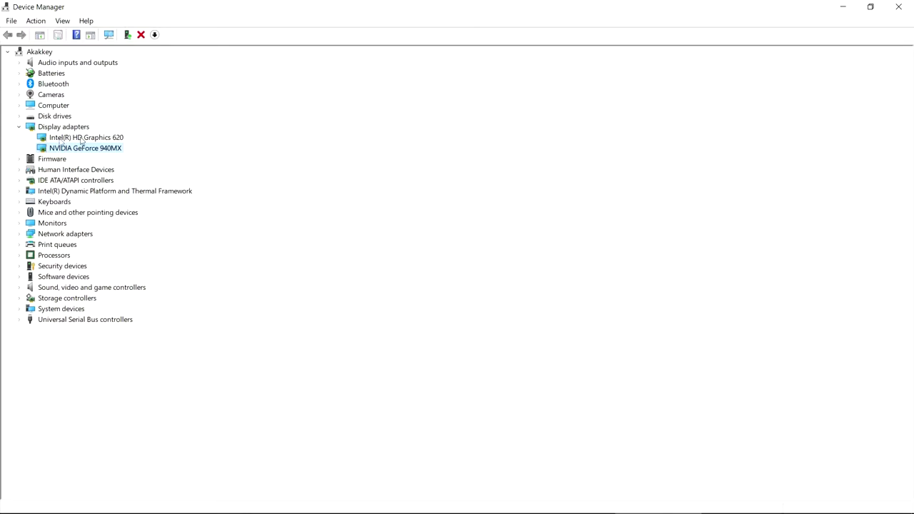
left_click(87, 138)
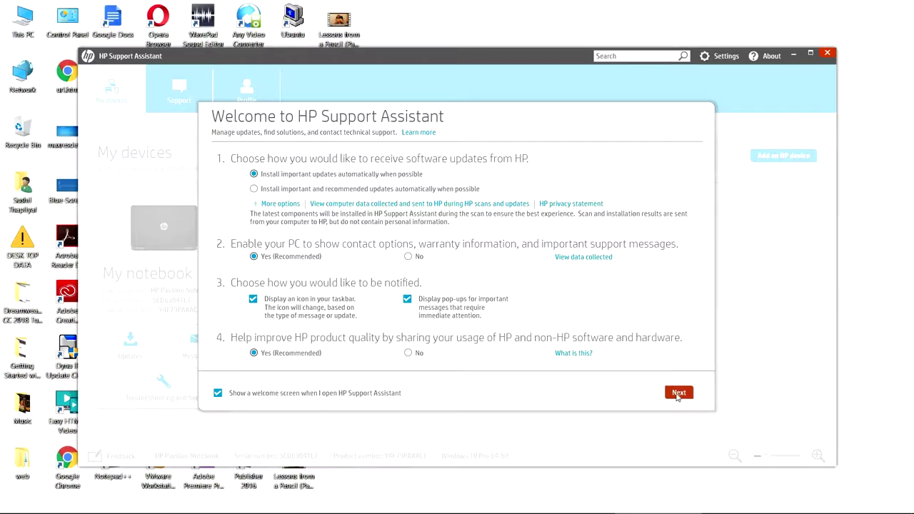
Step: Finish HP Support Assistant's welcome setup and show the notebook's Updates page maximized
left_click(678, 394)
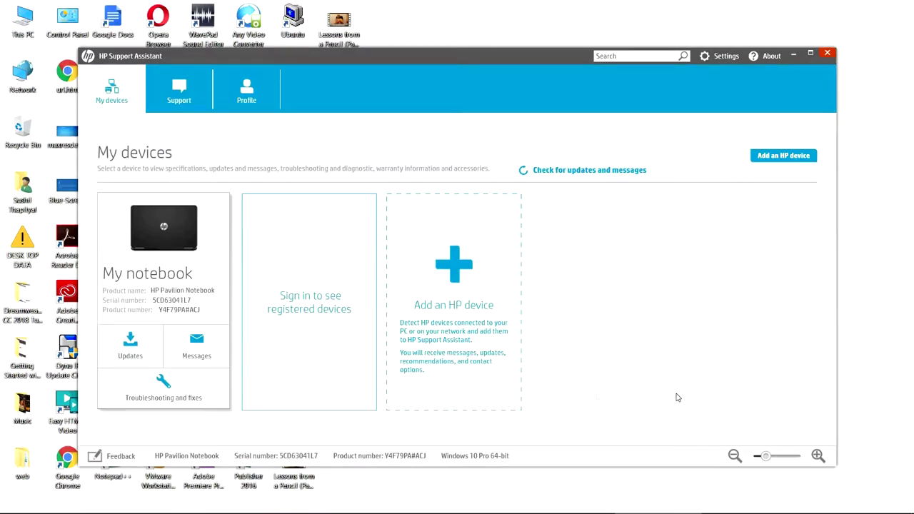
left_click(125, 346)
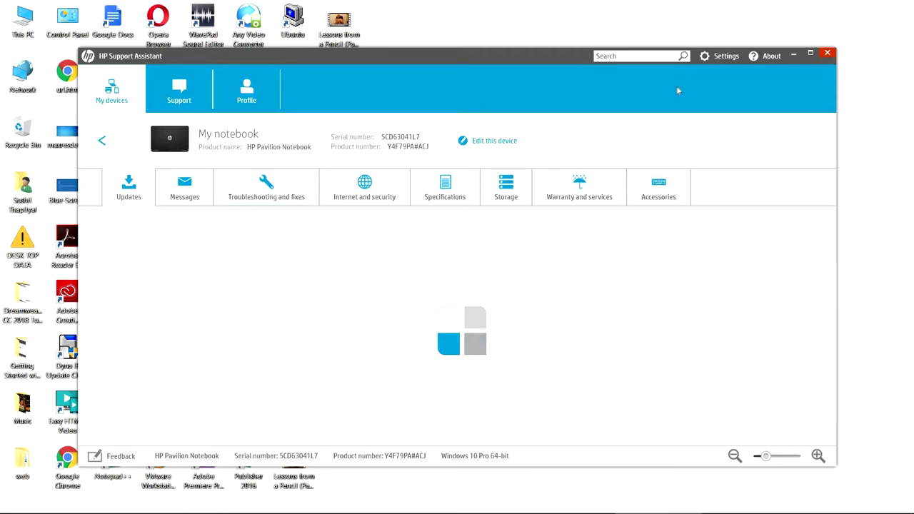
left_click(810, 54)
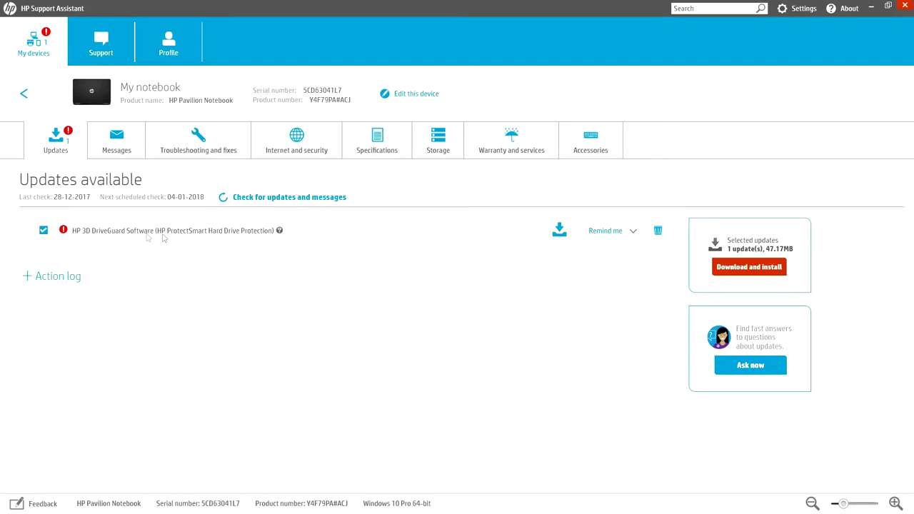
Step: Review the HP 3D DriveGuard Software update (47.17MB), then close HP Support Assistant
triple_click(132, 236)
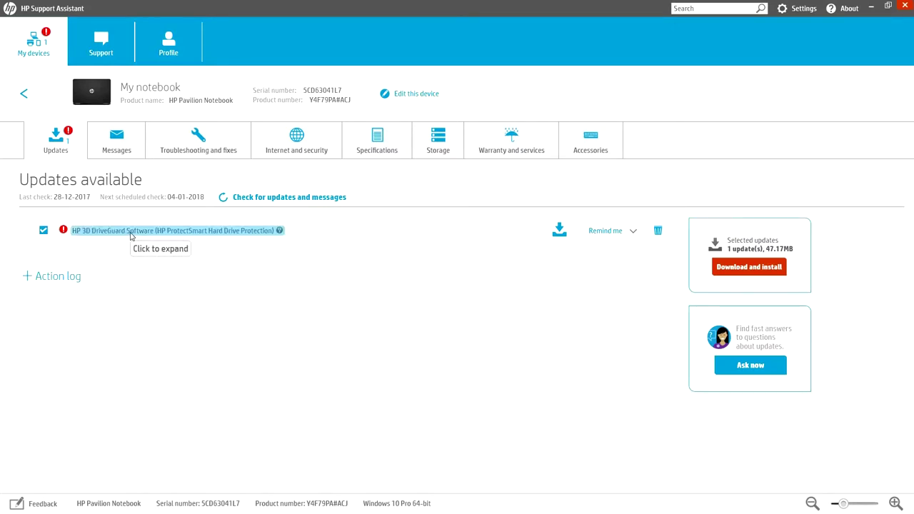
left_click(195, 236)
triple_click(195, 234)
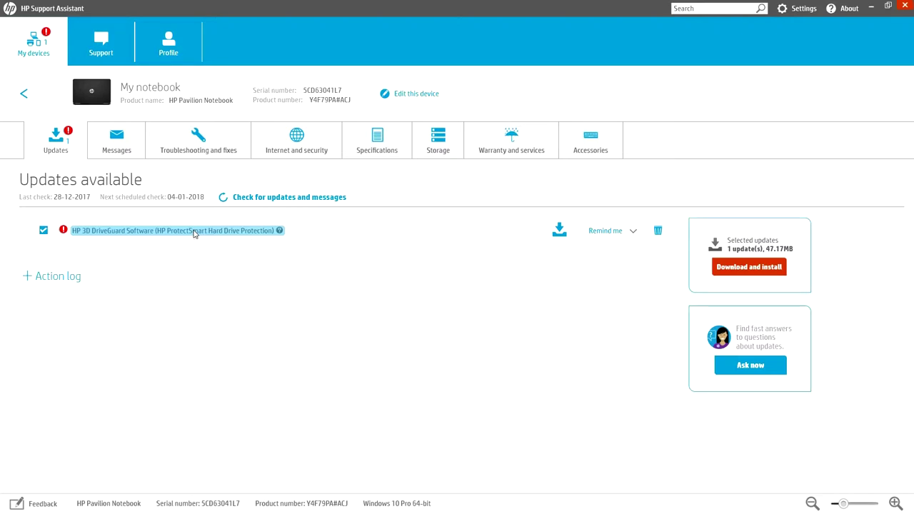
left_click(194, 233)
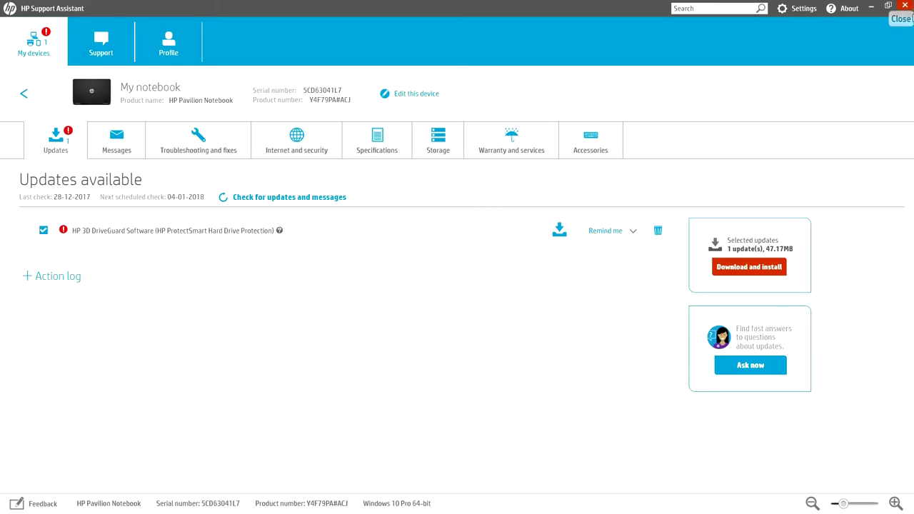
left_click(905, 5)
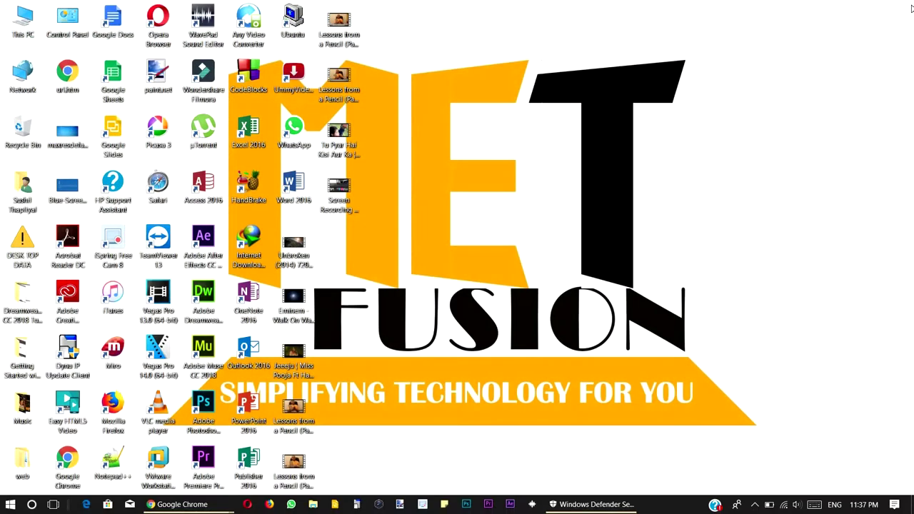
Step: In Settings' Update & Security, view the installed update history: 4 feature and 9 quality updates
right_click(512, 102)
left_click(10, 504)
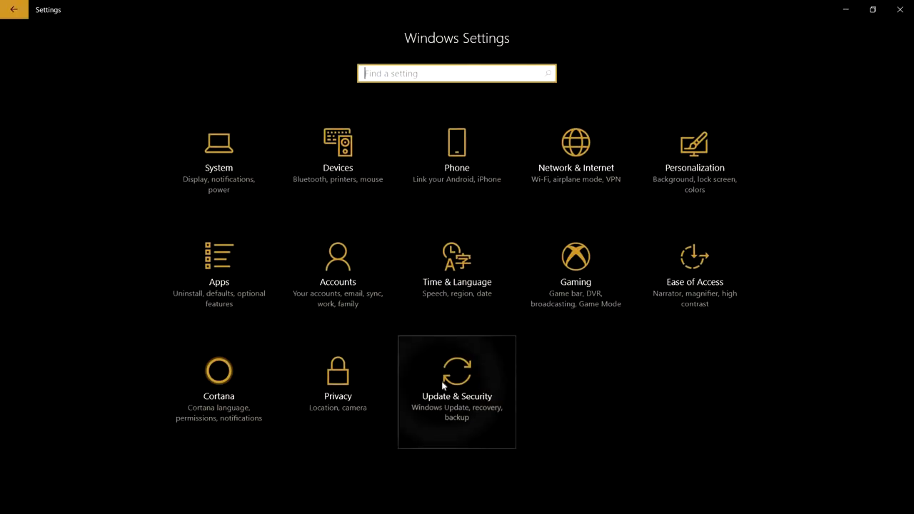
left_click(443, 387)
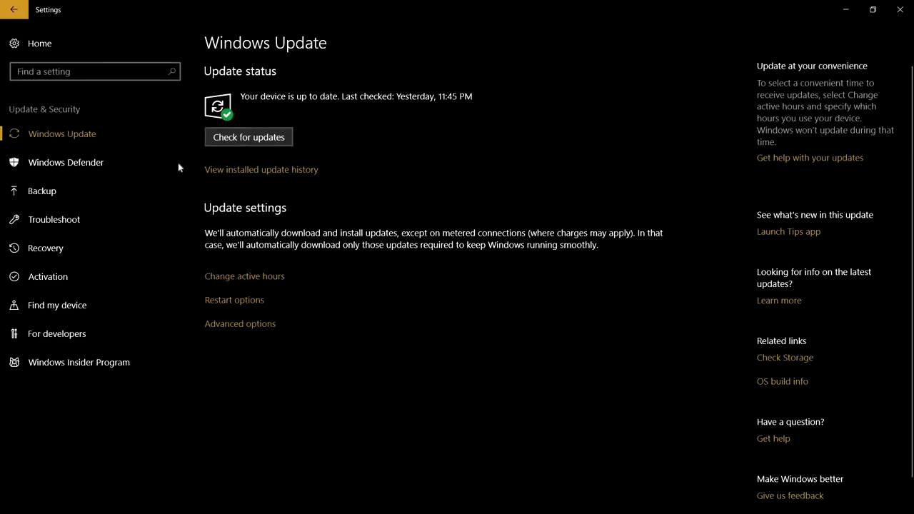
left_click(269, 172)
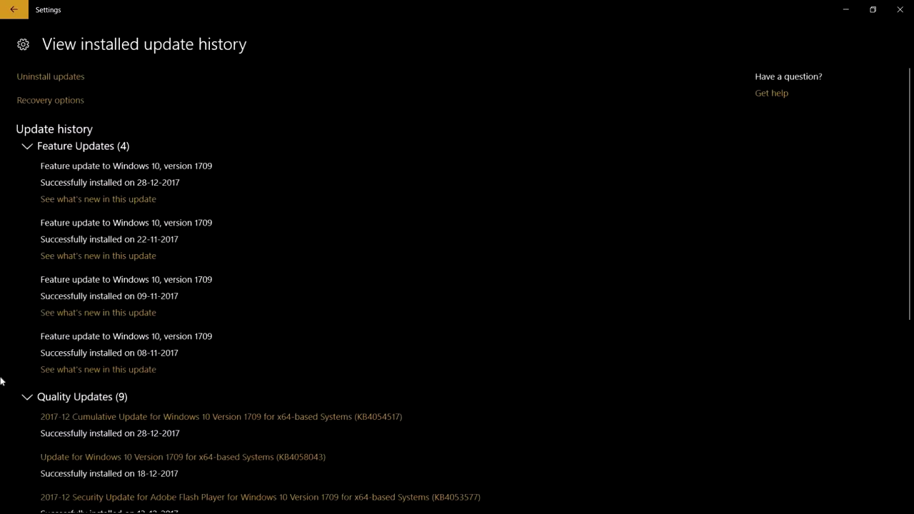
scroll(199, 322, "down", 3)
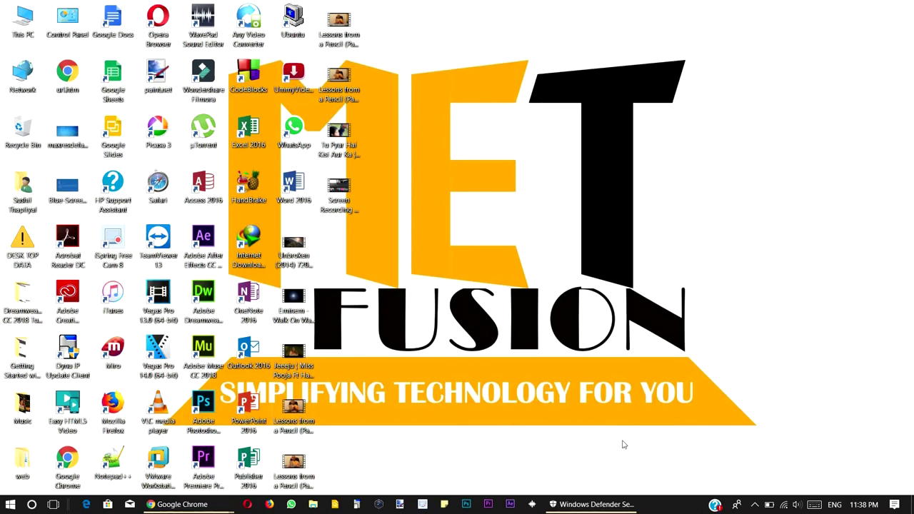
Step: Close Windows Defender Security Center and bring the Chrome window showing yo-movies.com forward
left_click(591, 504)
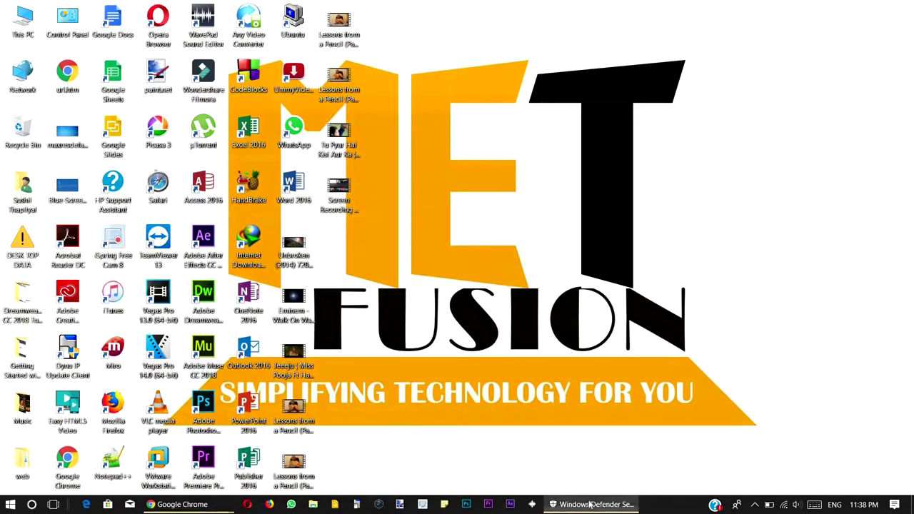
left_click(900, 9)
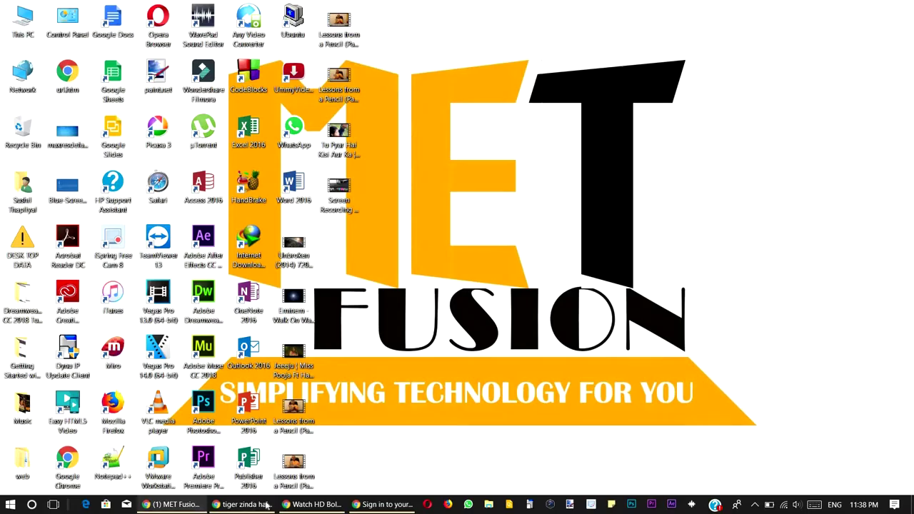
left_click(314, 504)
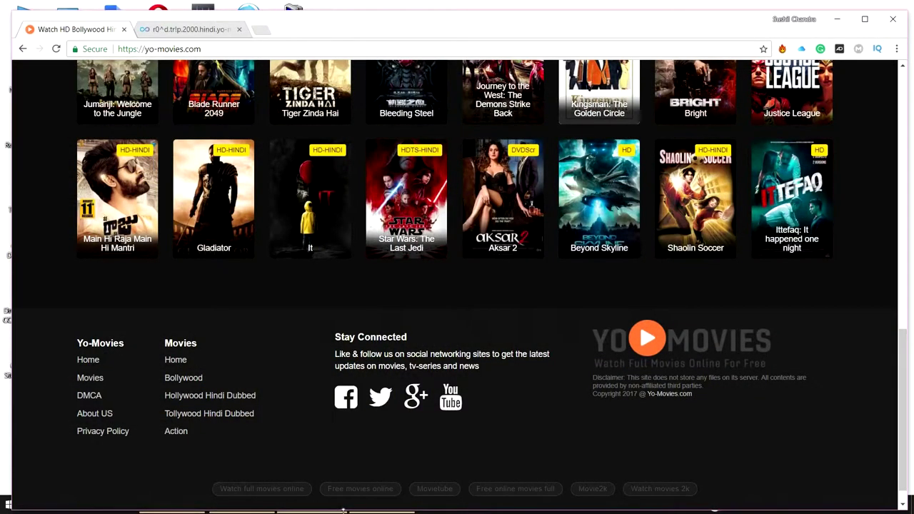